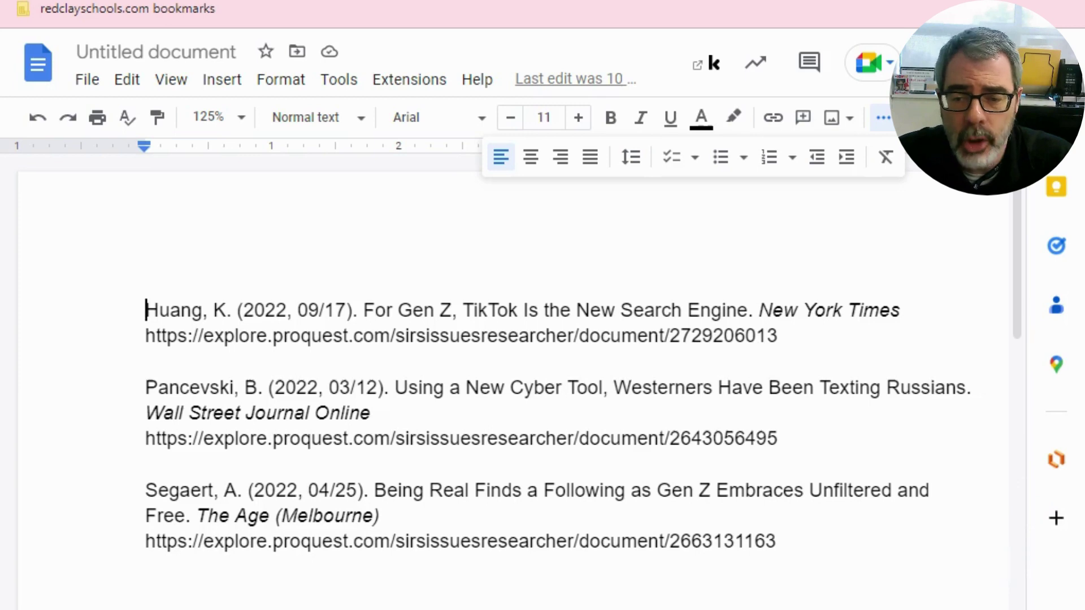
# - Select all the reference text and set its line spacing to Double
pyautogui.hotkey('ctrl', 'shift', 'Right')
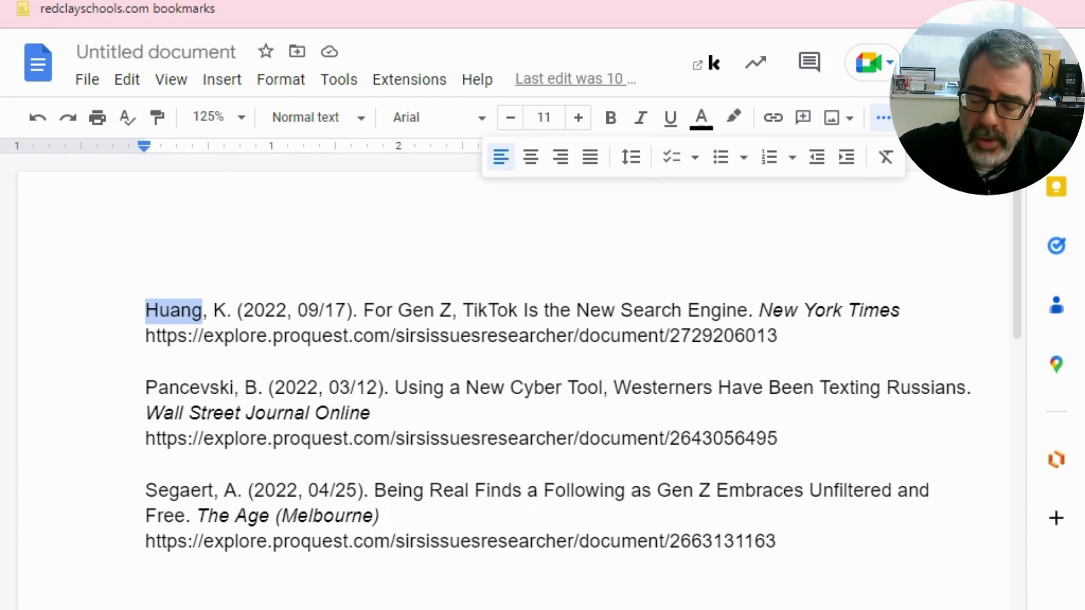
pyautogui.click(499, 335)
pyautogui.hotkey('ctrl', 'a')
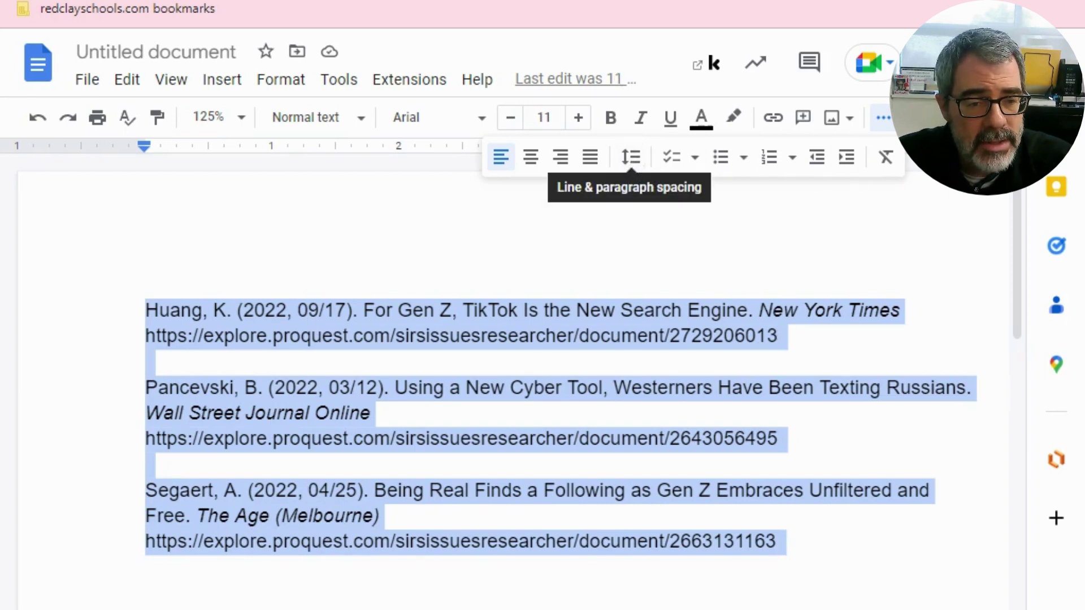
pyautogui.press('Escape')
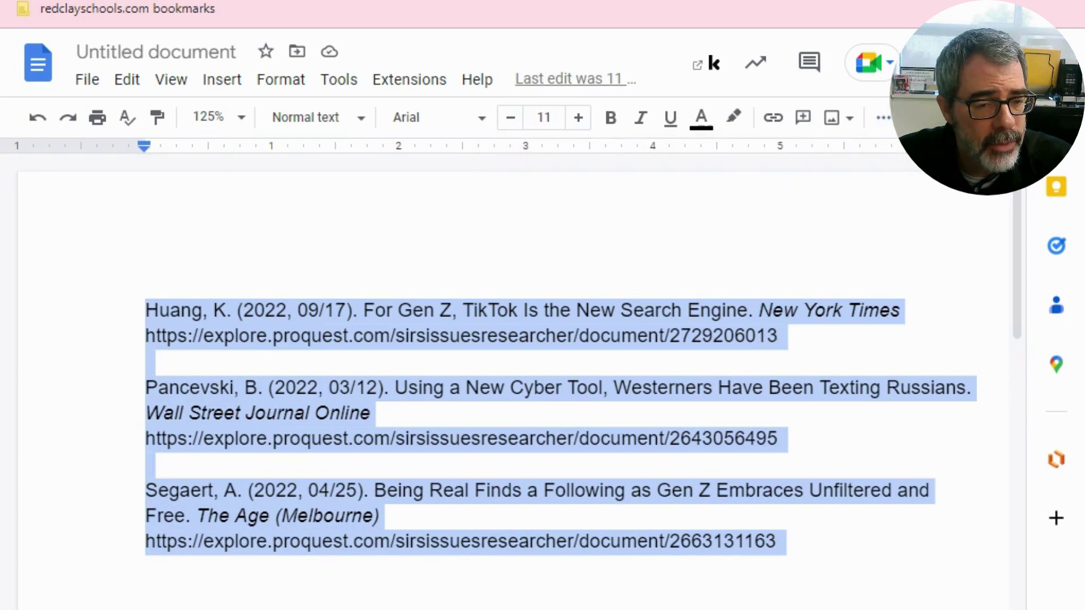
pyautogui.click(883, 118)
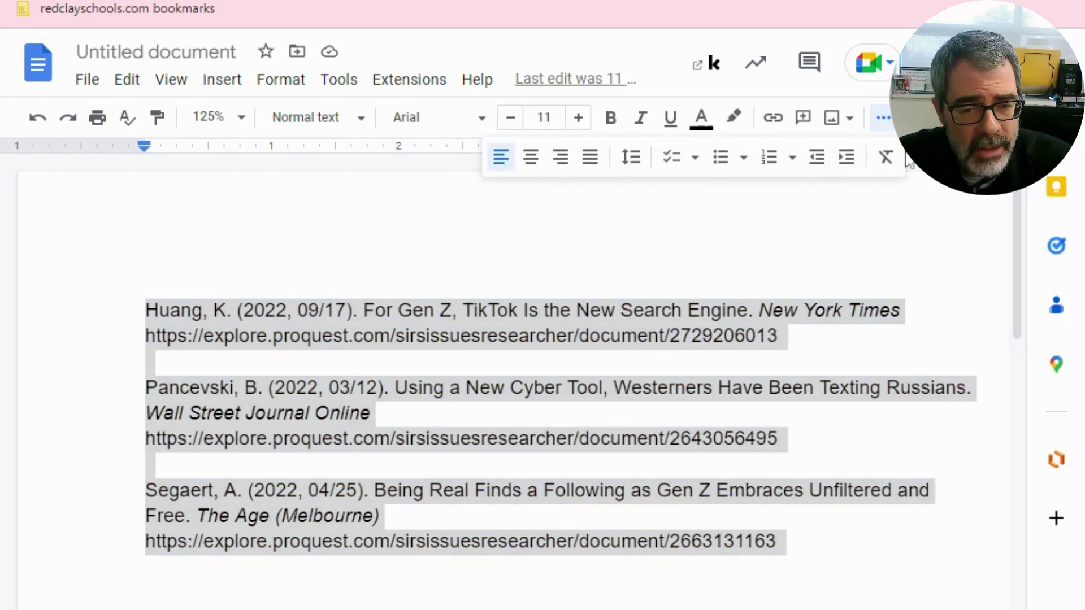
pyautogui.click(630, 158)
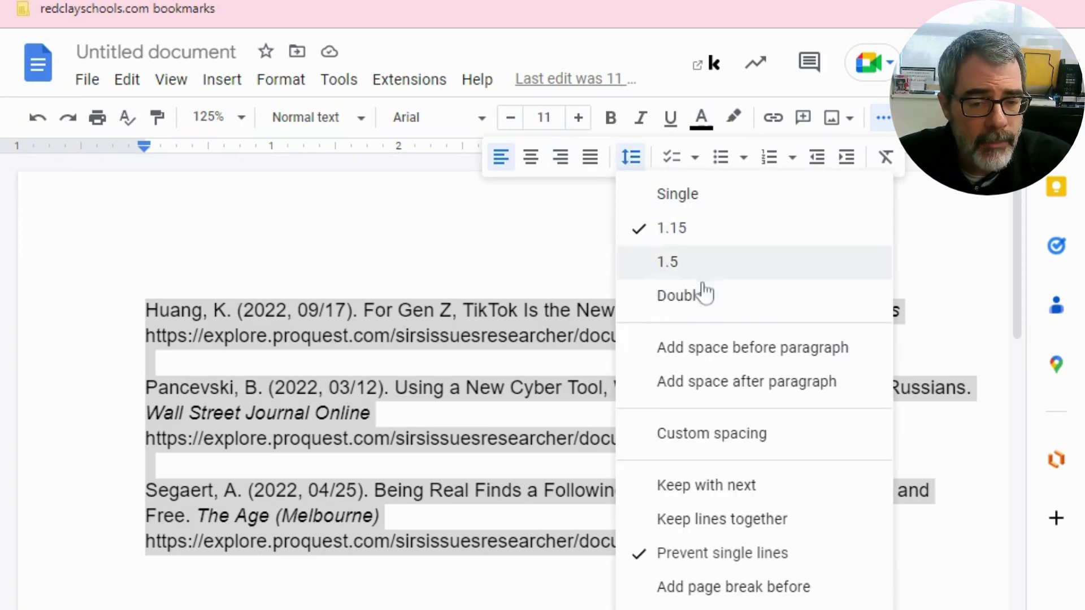
pyautogui.click(689, 298)
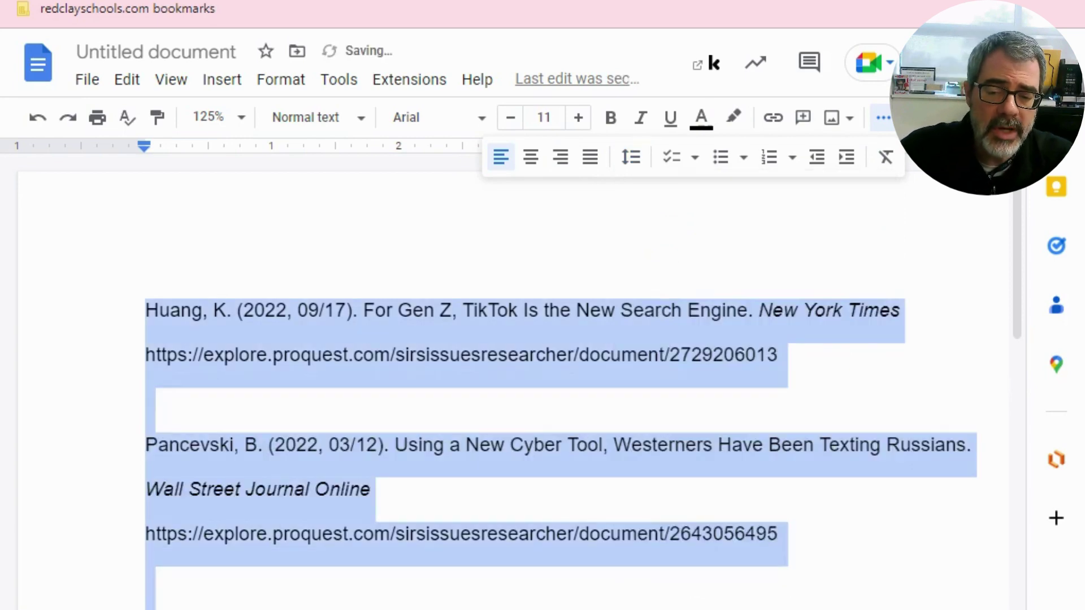
pyautogui.click(148, 399)
# - Delete the blank lines before the Pancevski and Segaert references
pyautogui.scroll(-2, 509, 396)
pyautogui.scroll(2, 509, 395)
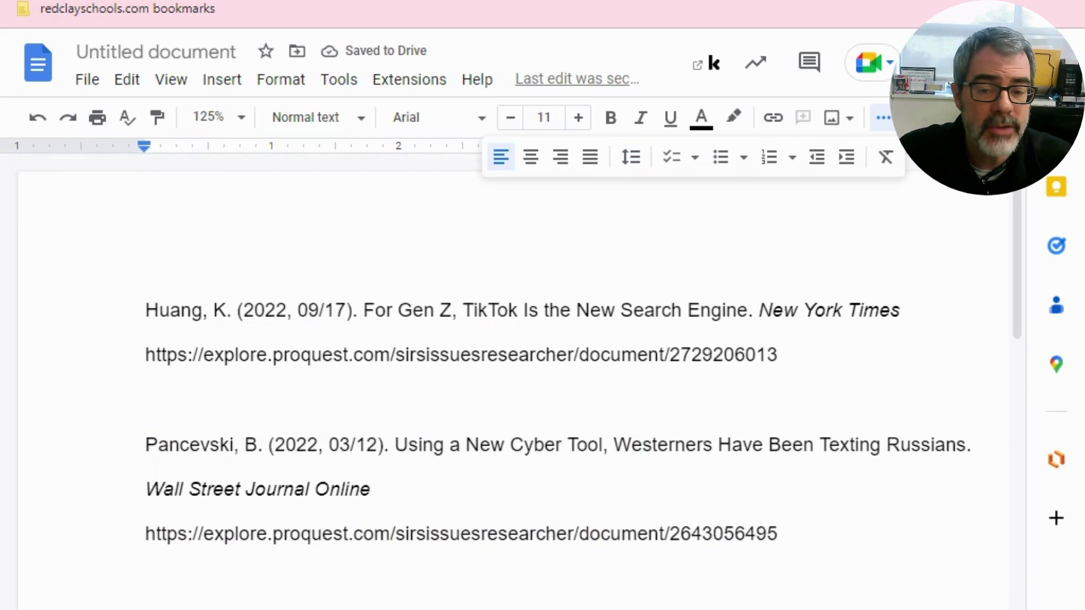
pyautogui.scroll(-2, 508, 396)
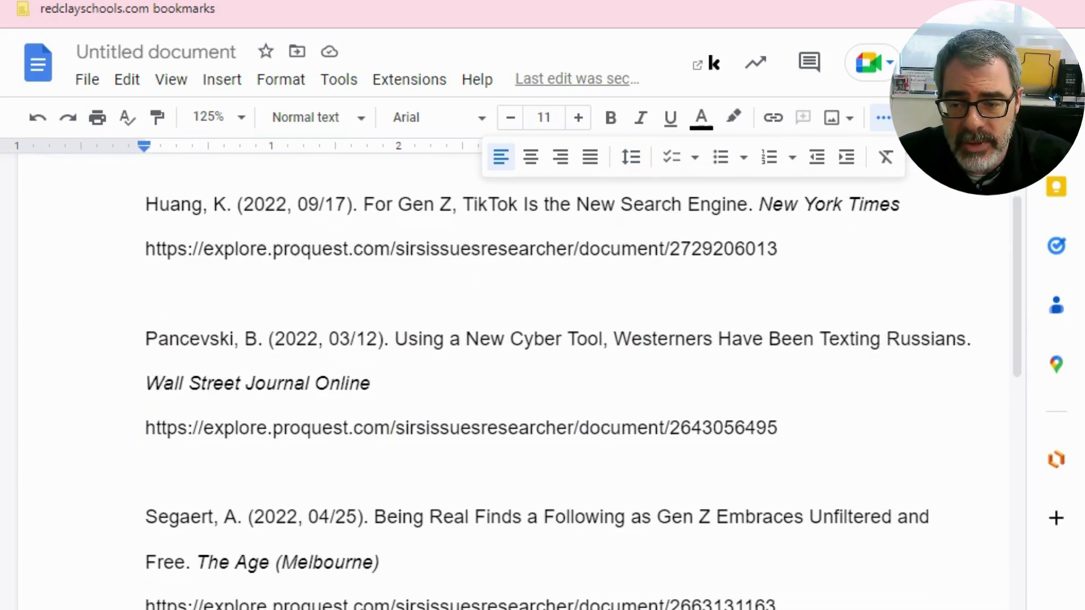
pyautogui.press('Delete')
pyautogui.click(146, 383)
pyautogui.click(146, 428)
pyautogui.press('Delete')
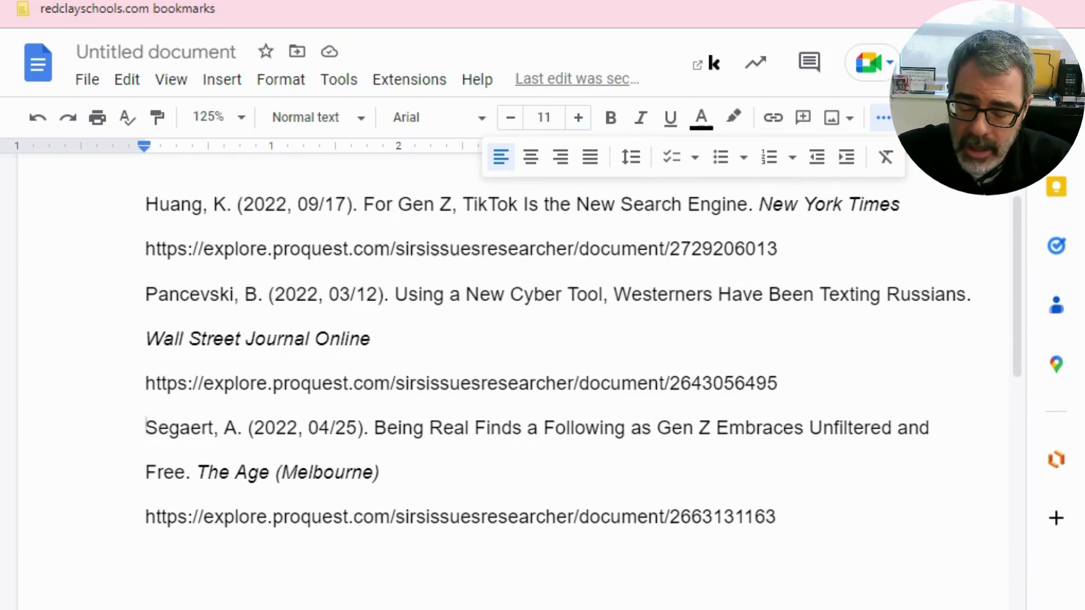
pyautogui.scroll(2, 509, 339)
# - Give all three references a 0.5-inch hanging indent in Indentation options
pyautogui.hotkey('ctrl', 'a')
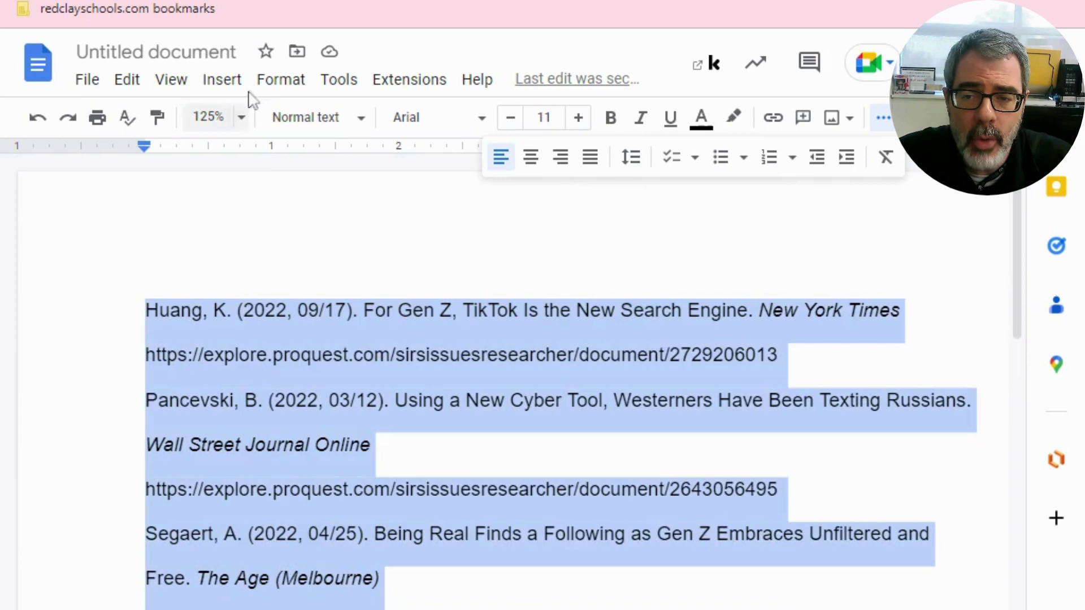
pyautogui.click(281, 79)
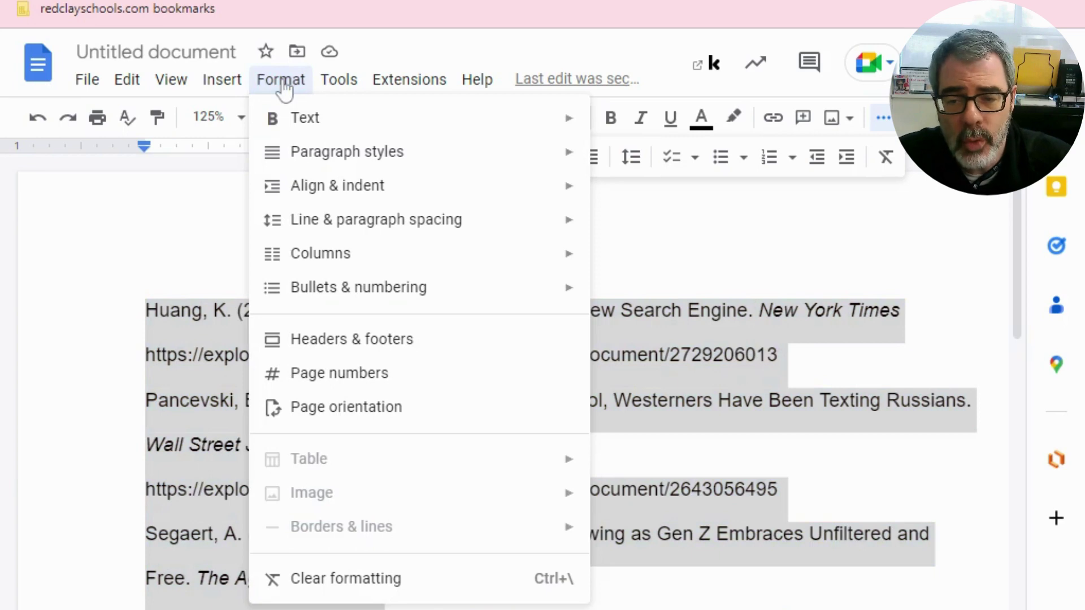
pyautogui.moveTo(334, 195)
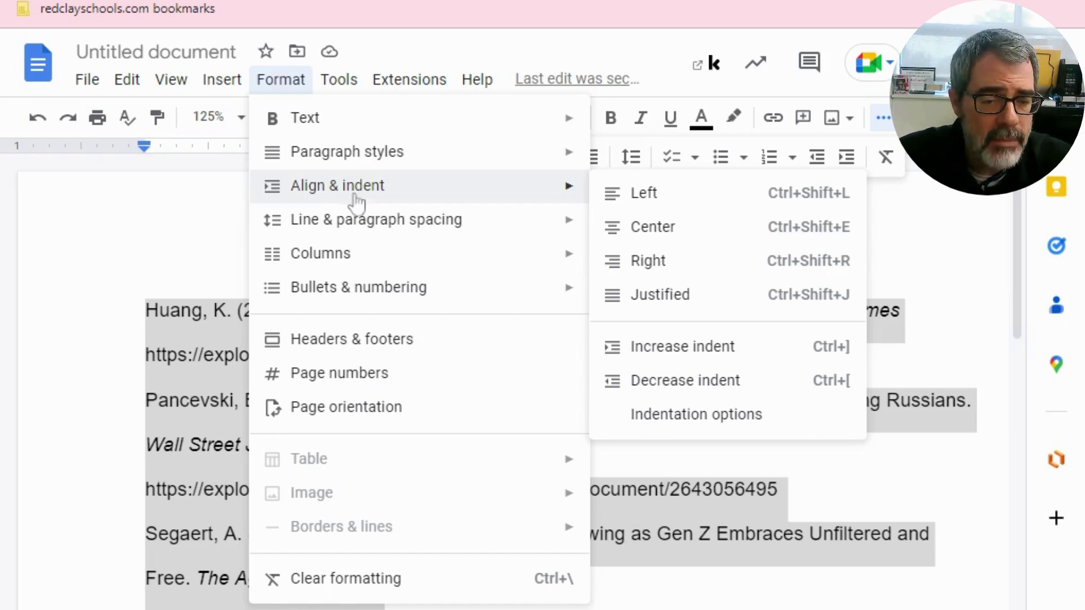
pyautogui.click(737, 417)
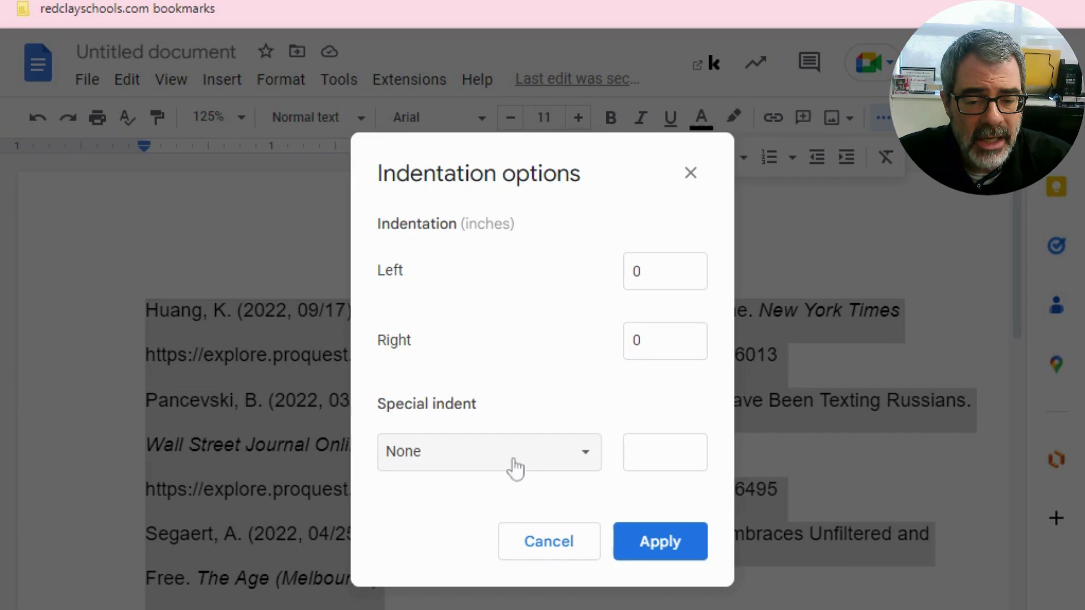
pyautogui.click(589, 460)
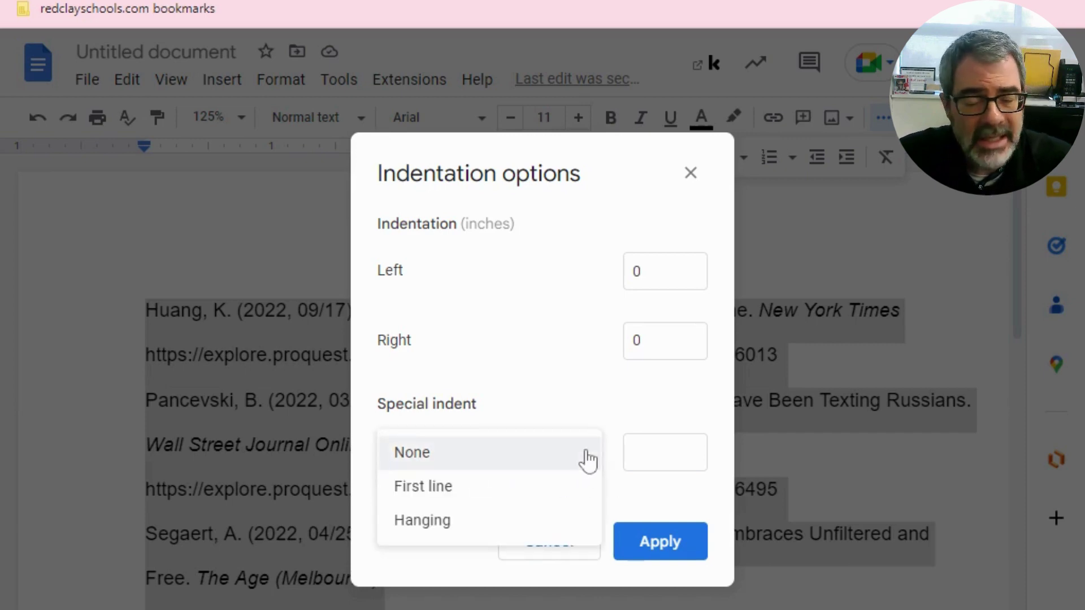
pyautogui.click(491, 525)
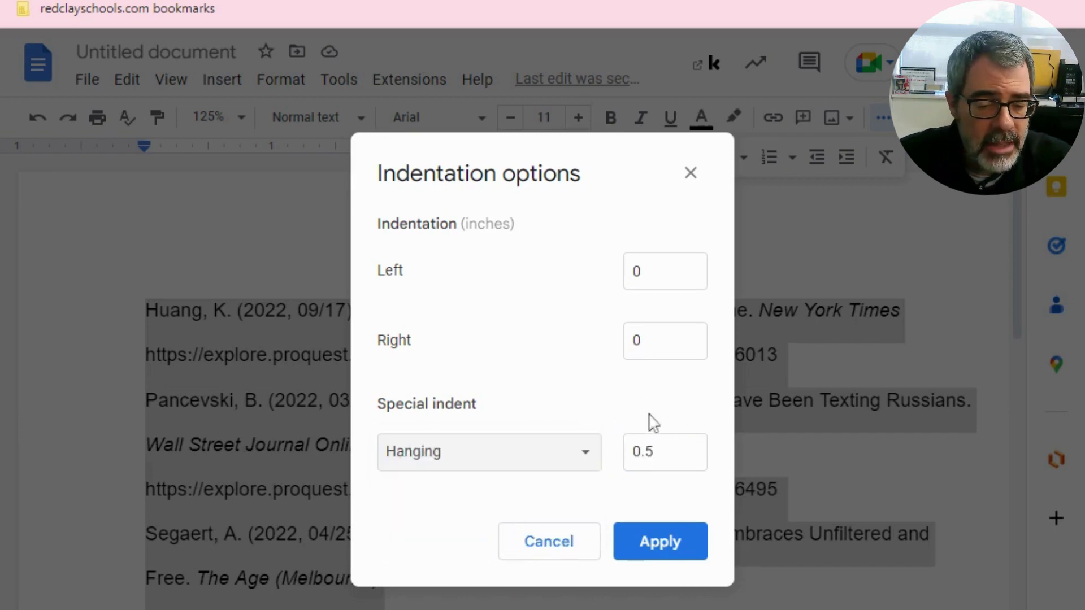
pyautogui.click(681, 551)
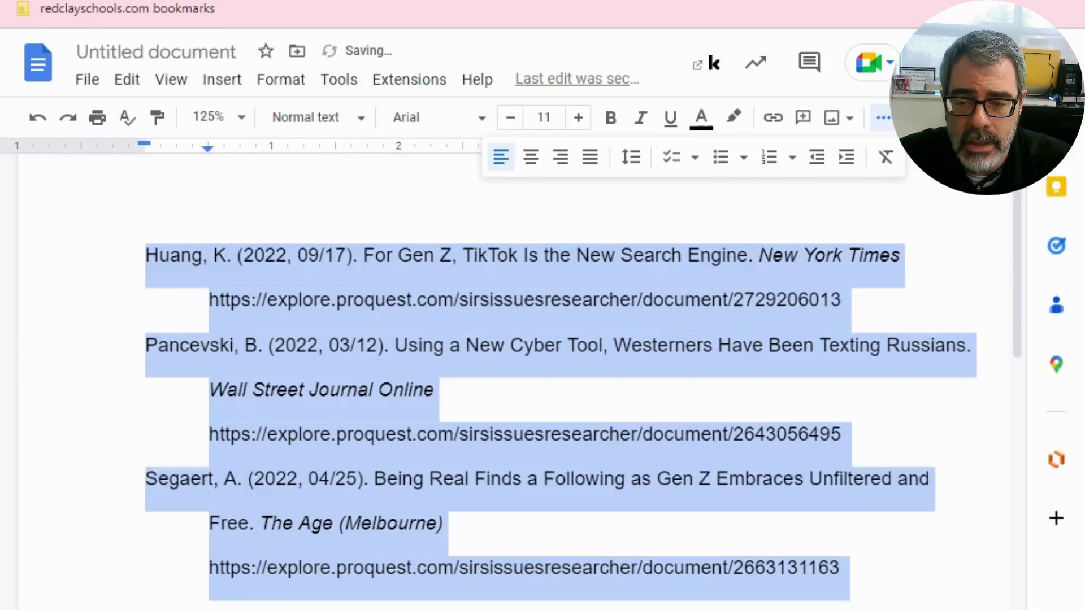
pyautogui.scroll(-2, 309, 339)
pyautogui.click(310, 339)
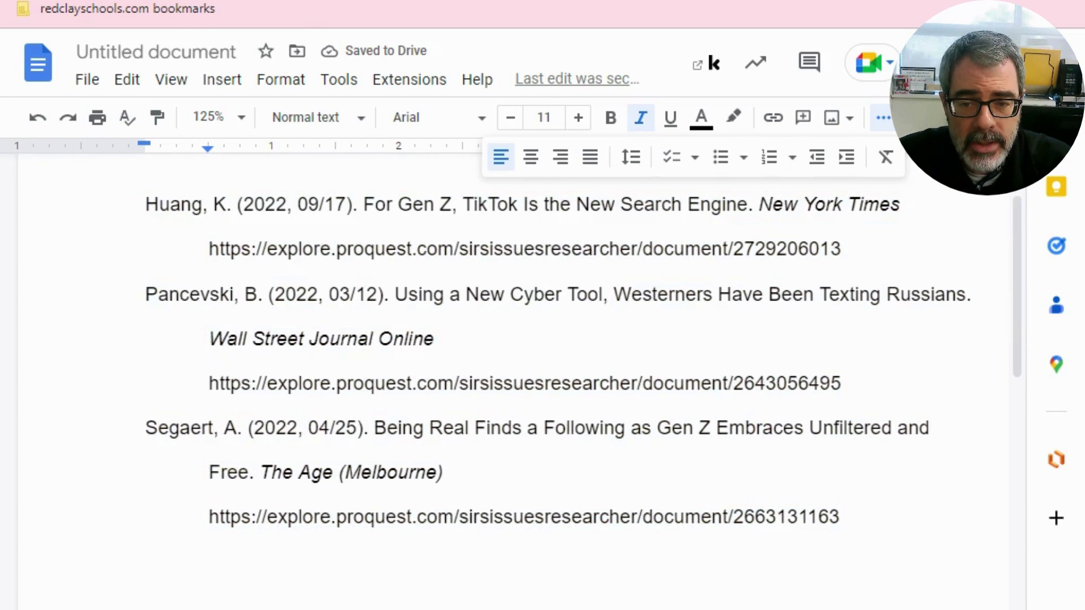
# - Insert a new line reading 'References' above the Huang entry and select it
pyautogui.scroll(2, 559, 368)
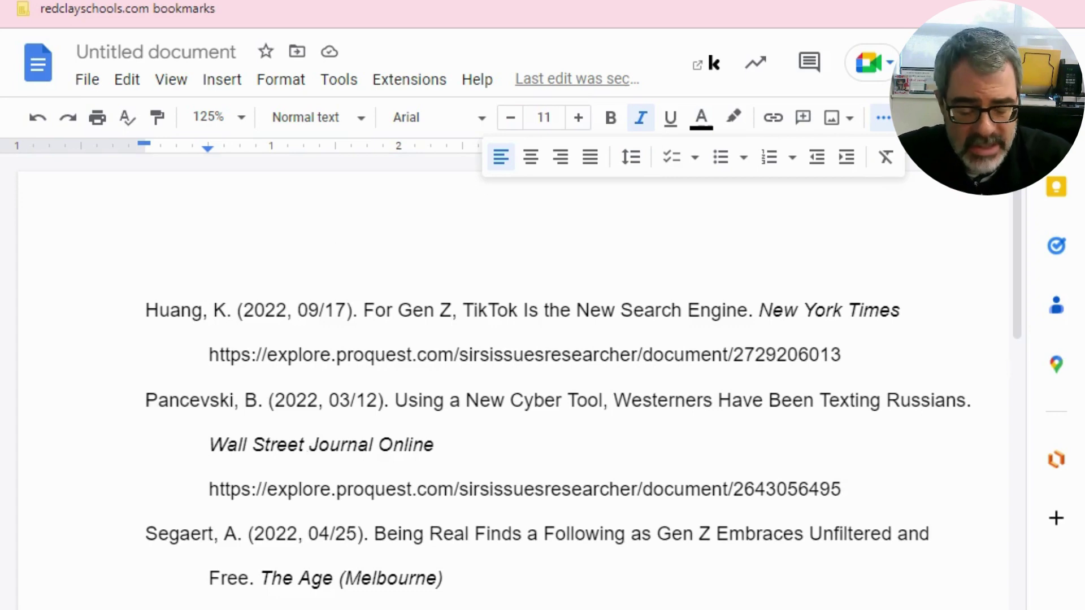
pyautogui.click(146, 310)
pyautogui.press('Return')
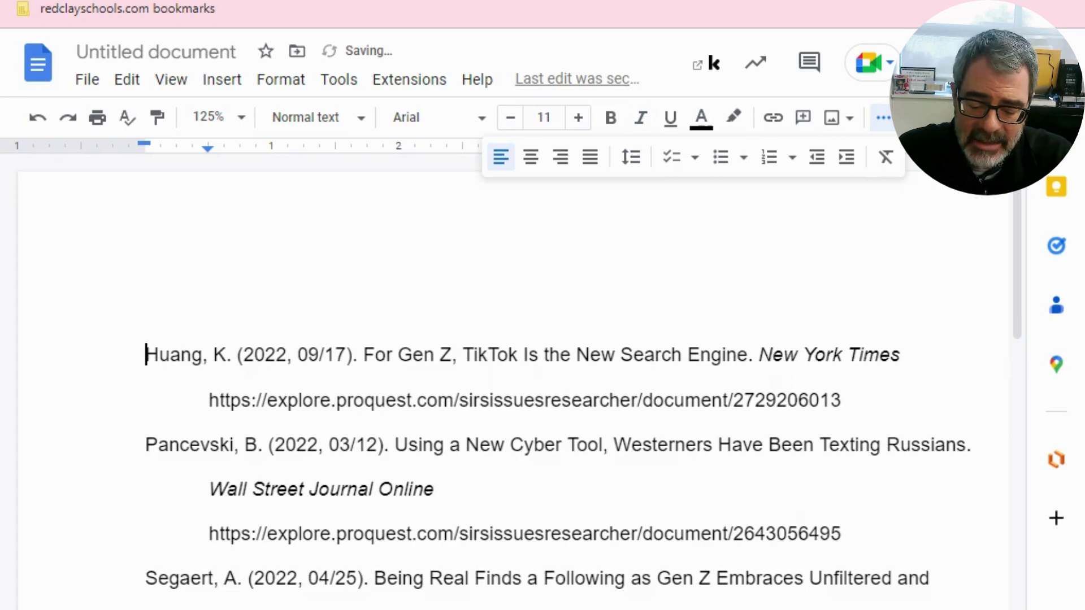
pyautogui.write('Refer')
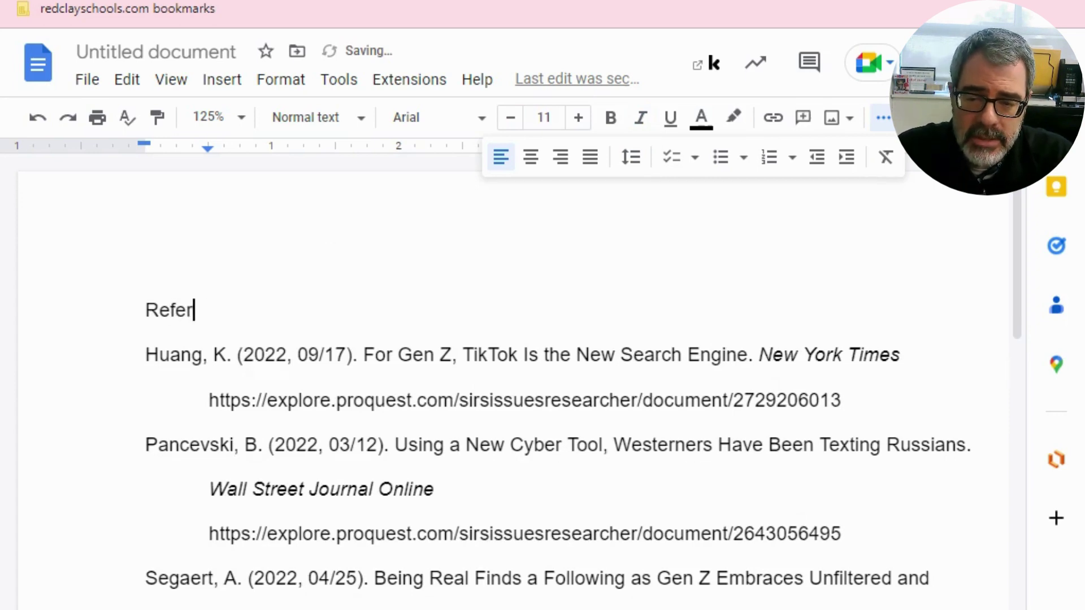
pyautogui.write('ences')
pyautogui.hotkey('shift', 'Home')
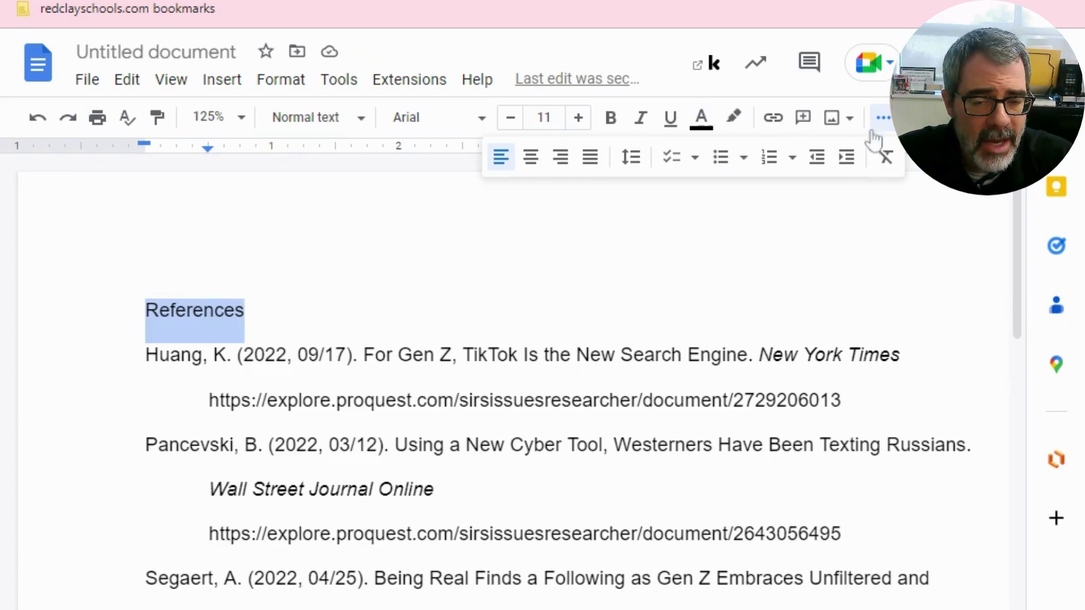
# - Make the 'References' heading centre-aligned and bold
pyautogui.click(505, 161)
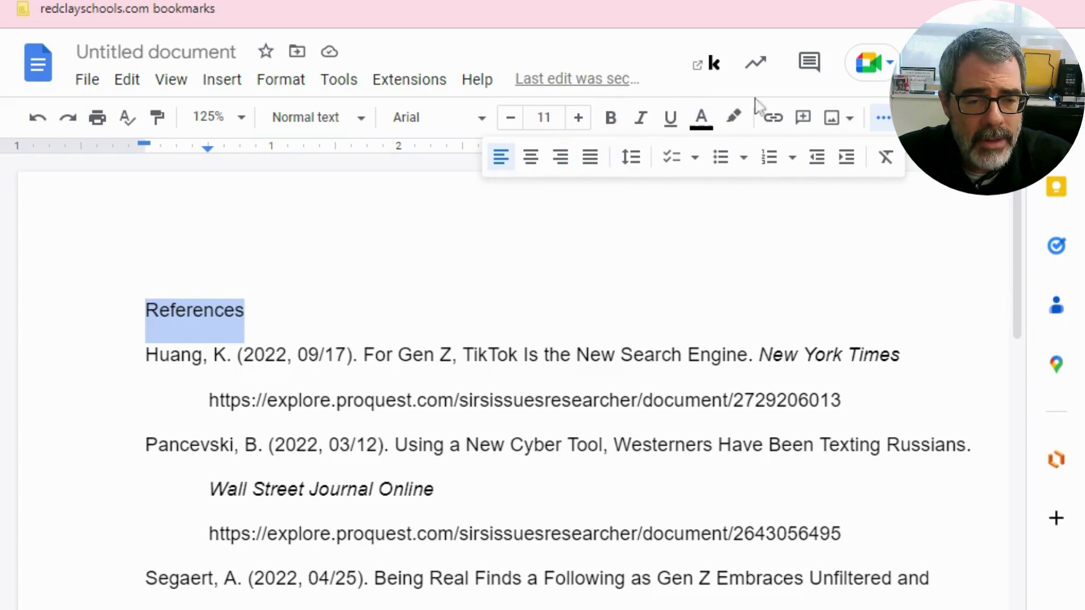
pyautogui.click(886, 120)
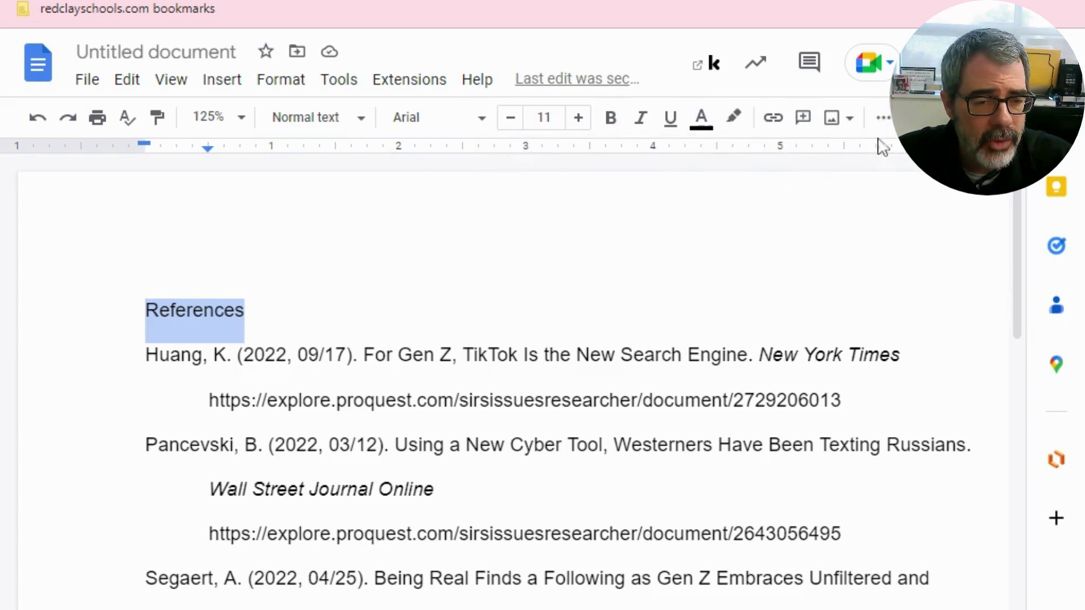
pyautogui.click(885, 120)
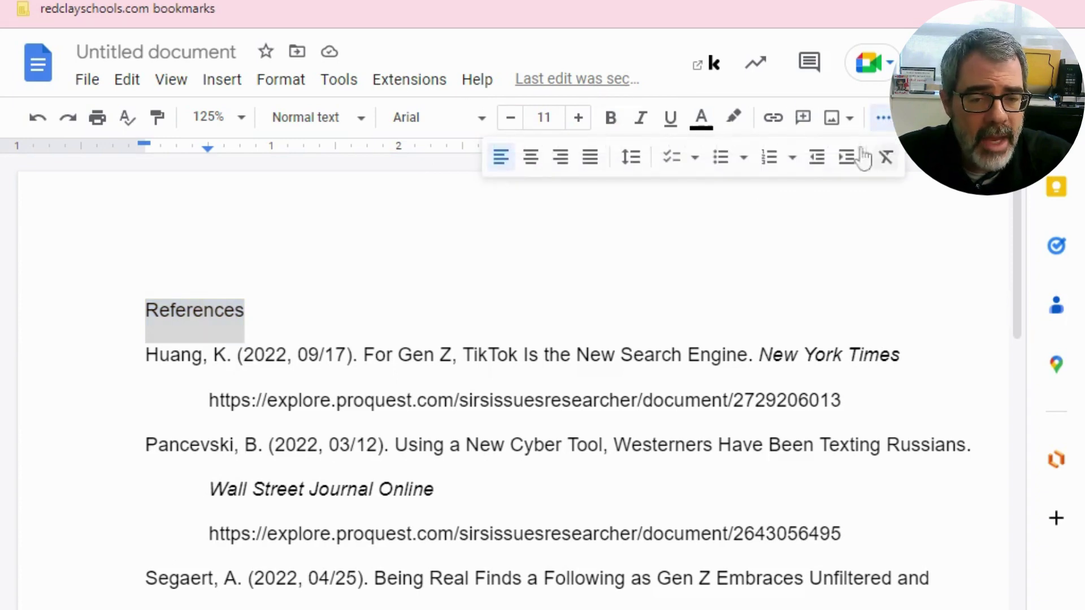
pyautogui.click(531, 164)
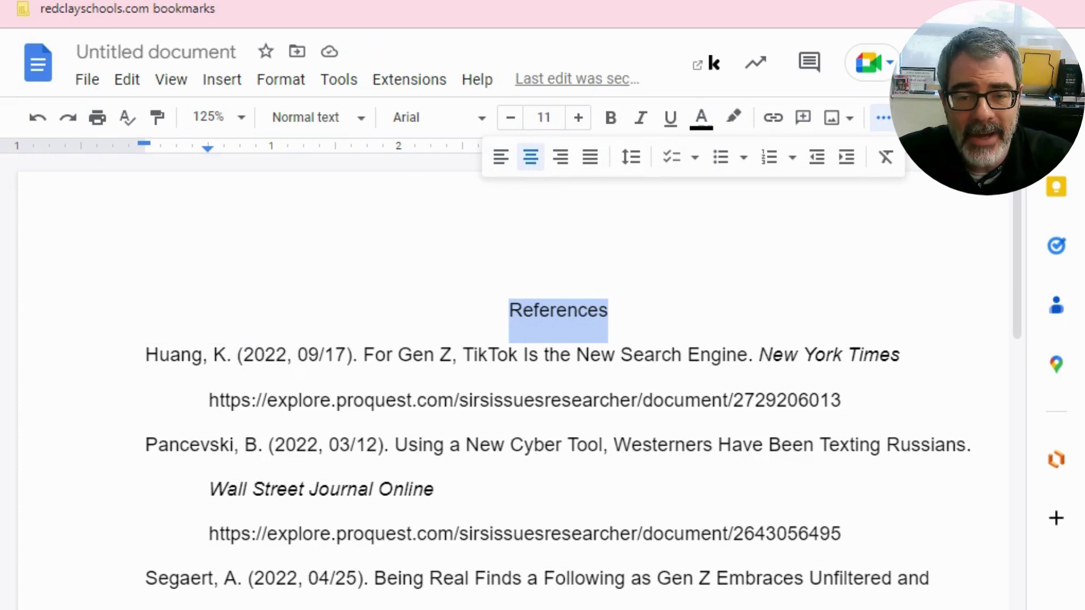
pyautogui.click(613, 128)
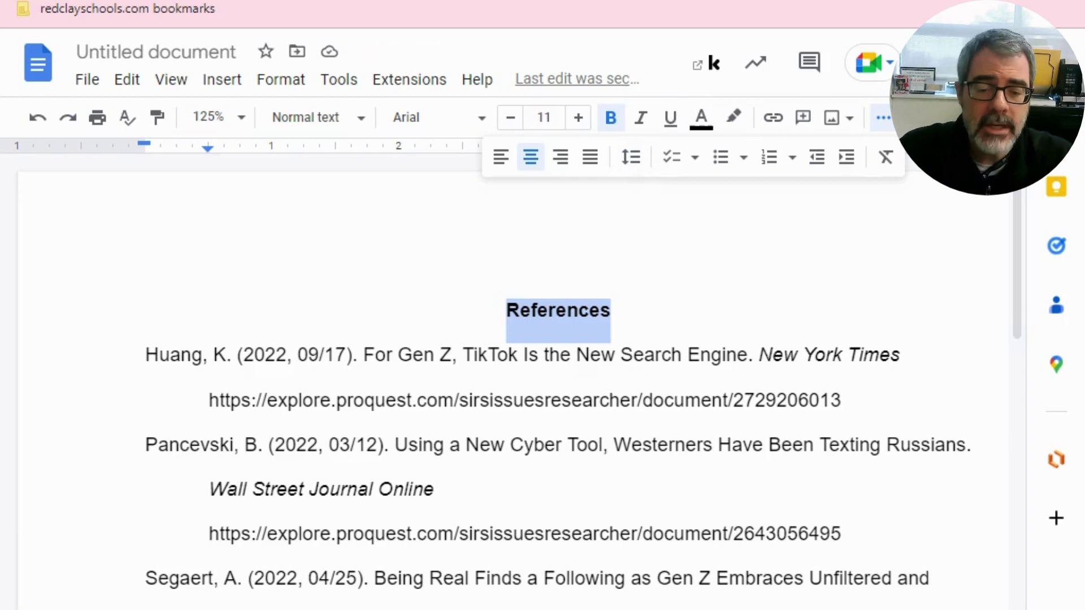
pyautogui.click(580, 310)
pyautogui.scroll(-2, 582, 395)
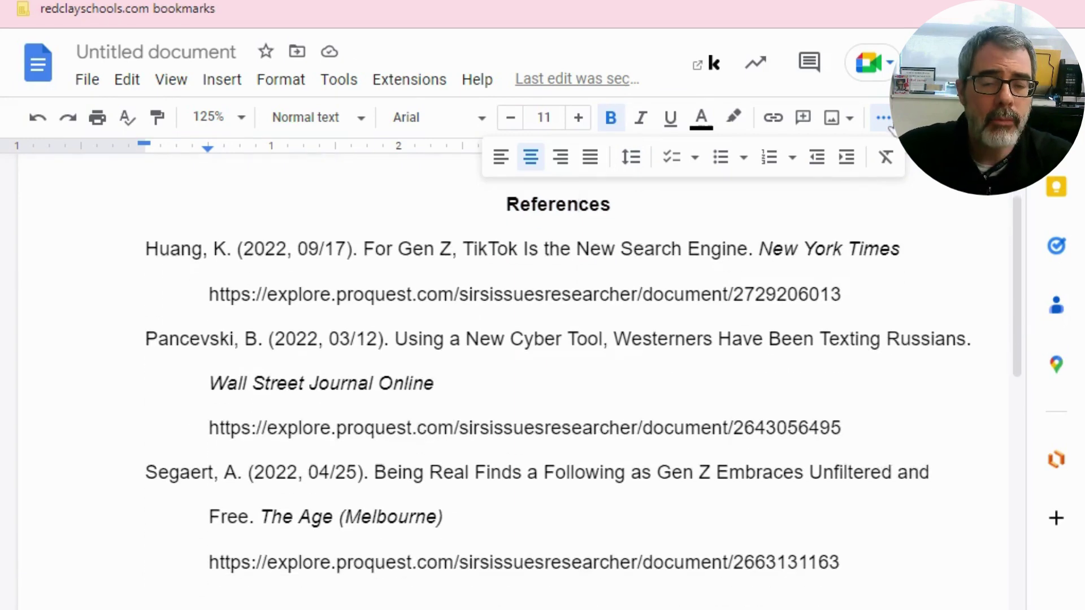
pyautogui.press('Escape')
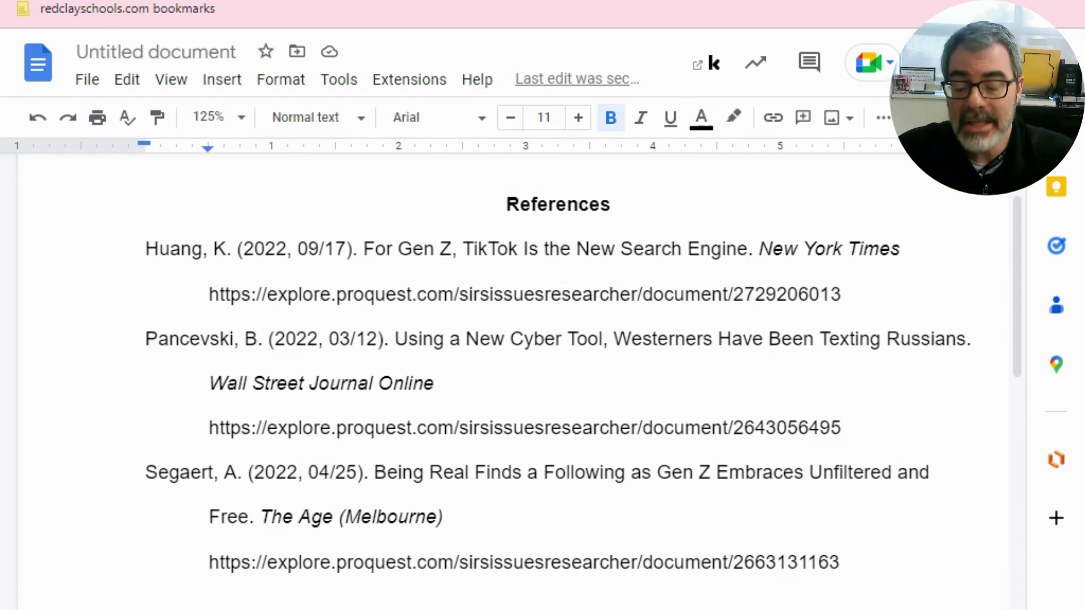
# - Change the font of the heading and all three references from Arial to Times New Roman
pyautogui.hotkey('ctrl', 'a')
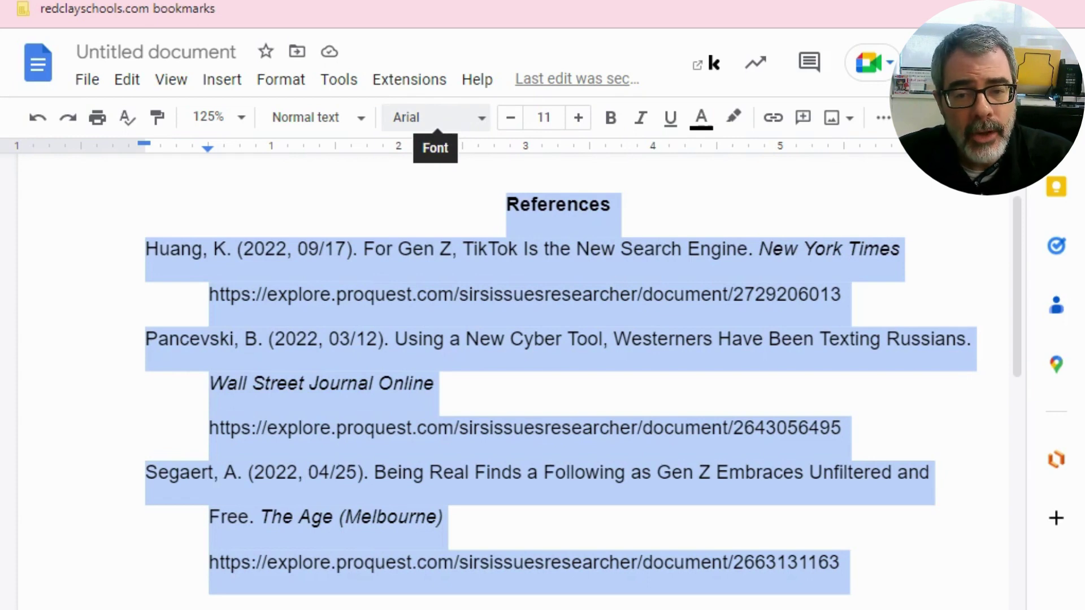
pyautogui.click(481, 118)
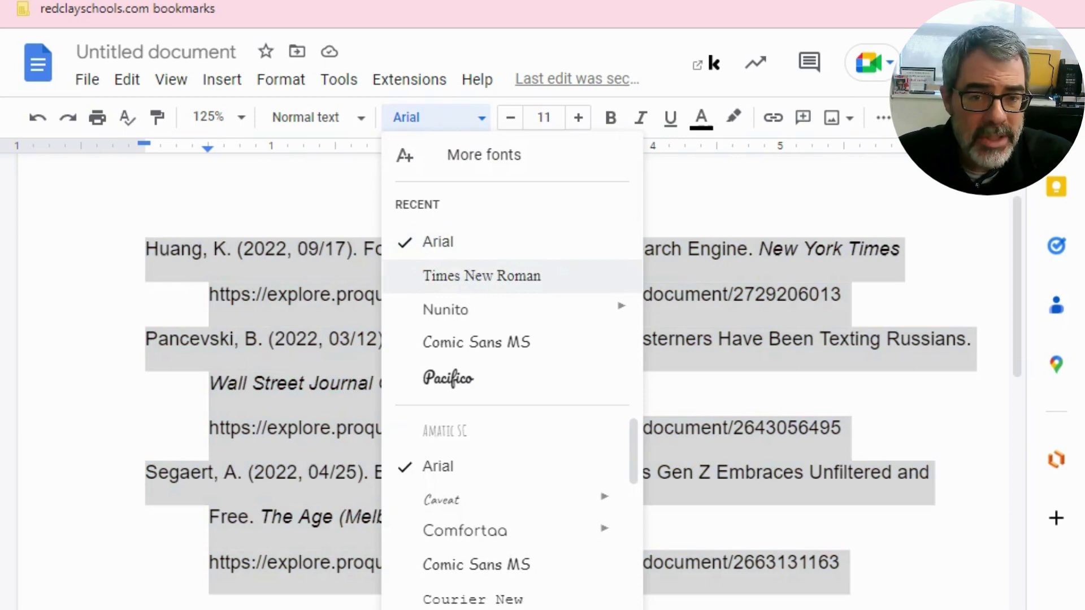
pyautogui.scroll(-10, 520, 473)
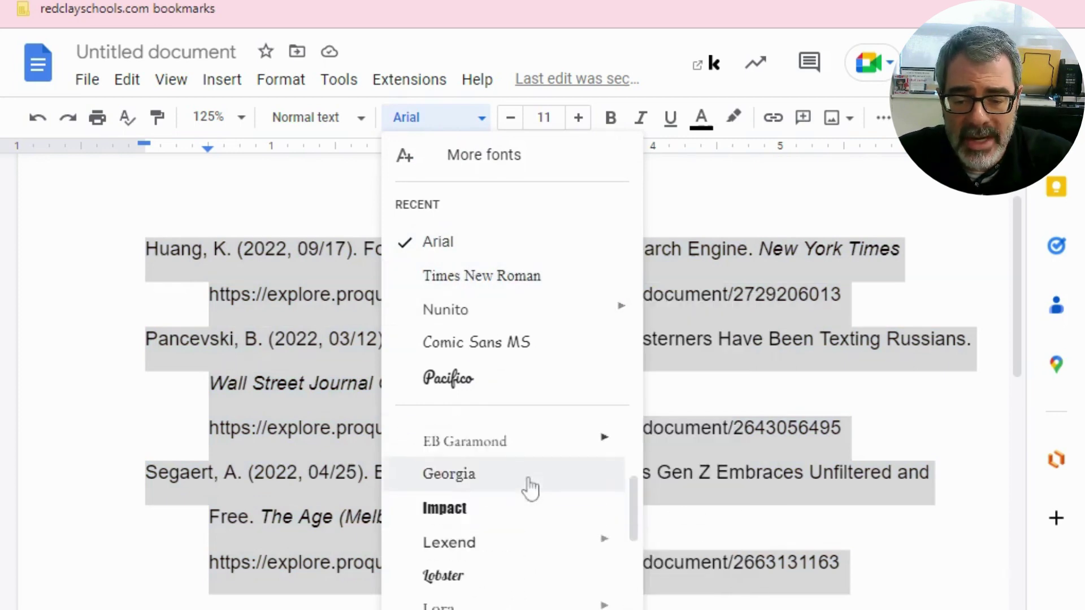
pyautogui.scroll(-2, 530, 490)
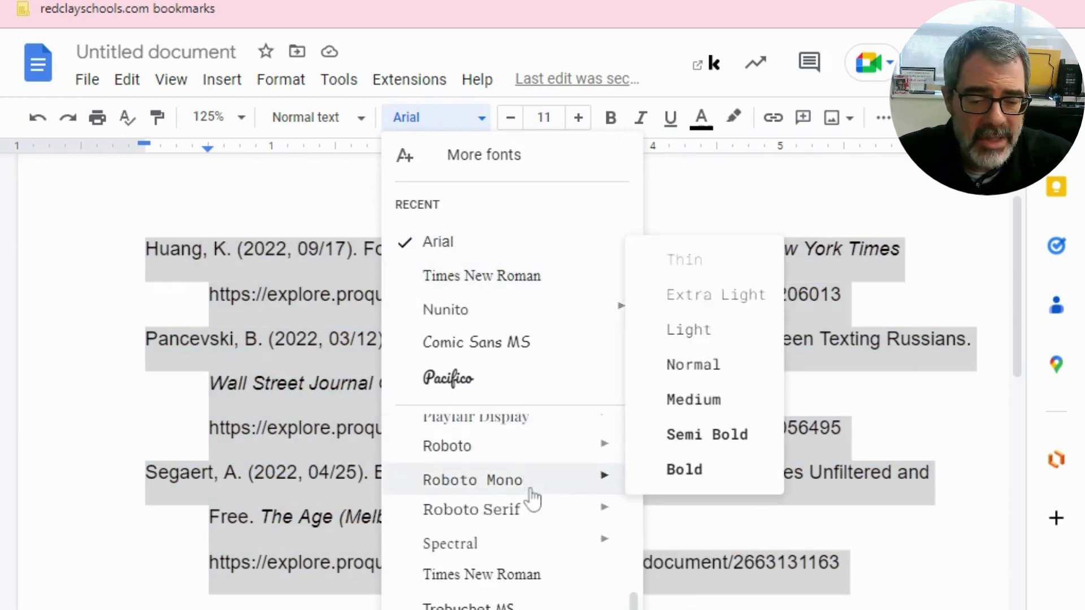
pyautogui.click(494, 577)
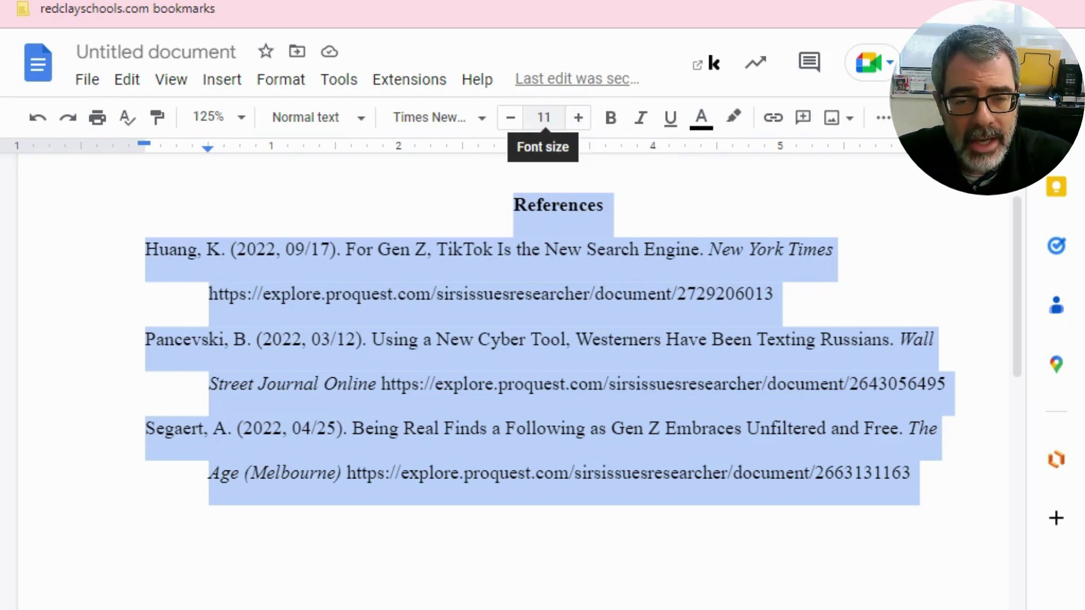
# - Raise all text from 11 pt to 12 pt and set the zoom to Fit
pyautogui.click(544, 117)
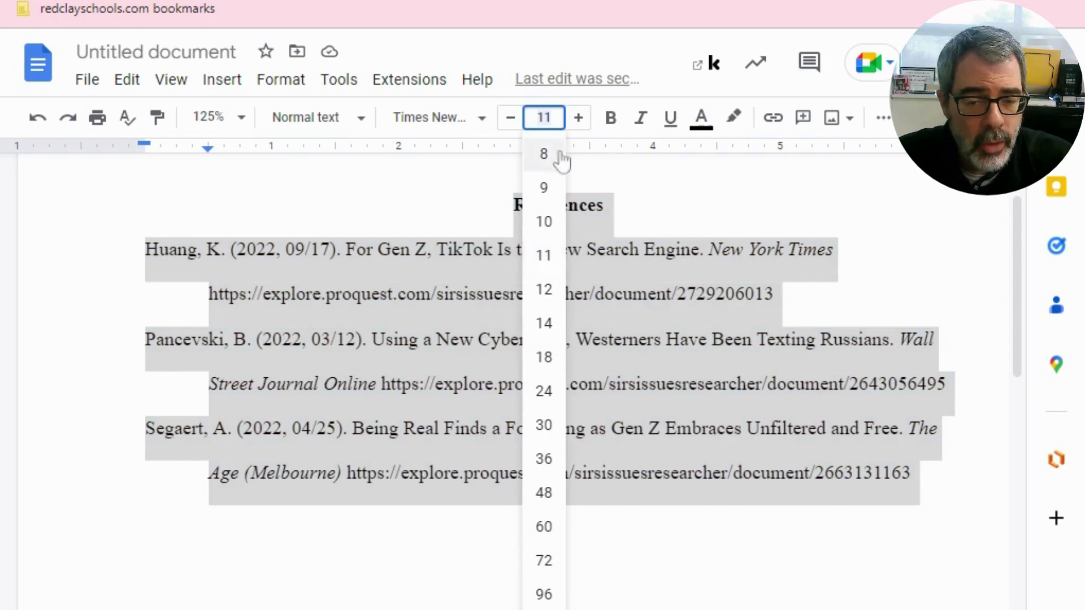
pyautogui.click(549, 303)
pyautogui.click(643, 303)
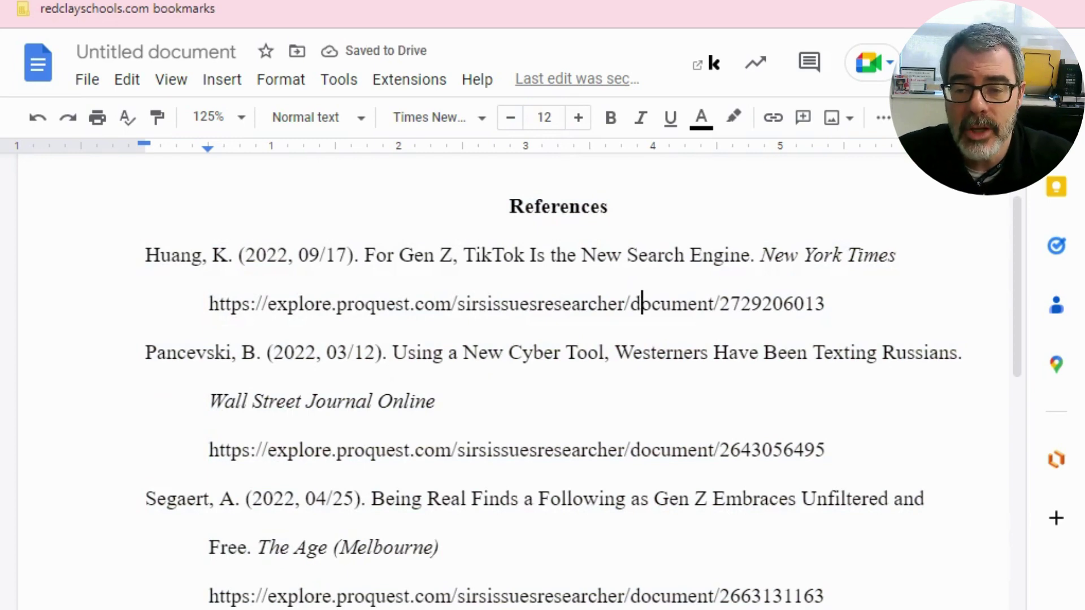
pyautogui.click(241, 119)
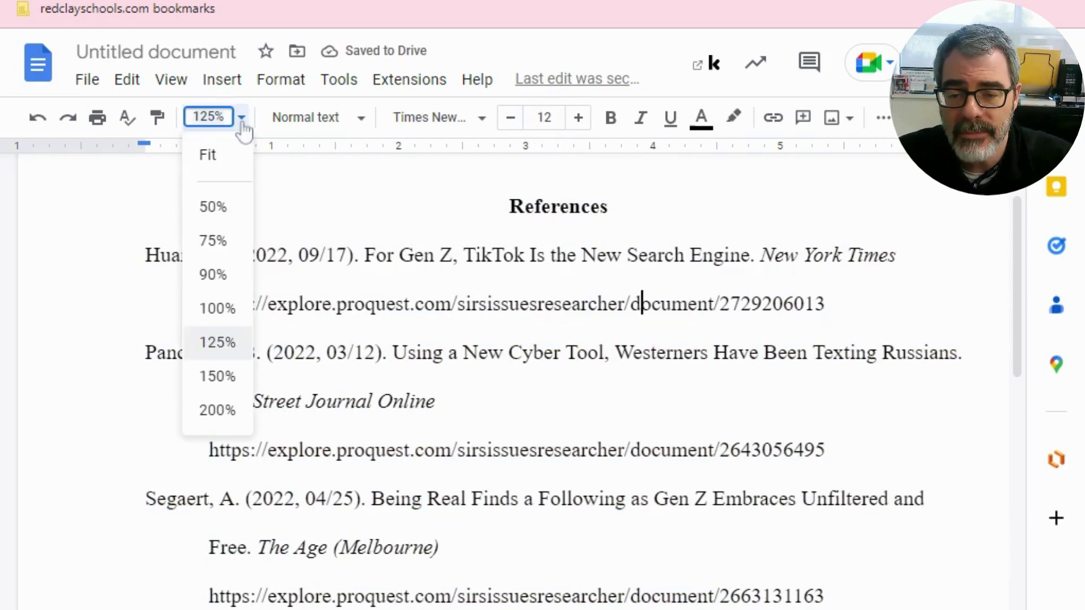
pyautogui.click(232, 156)
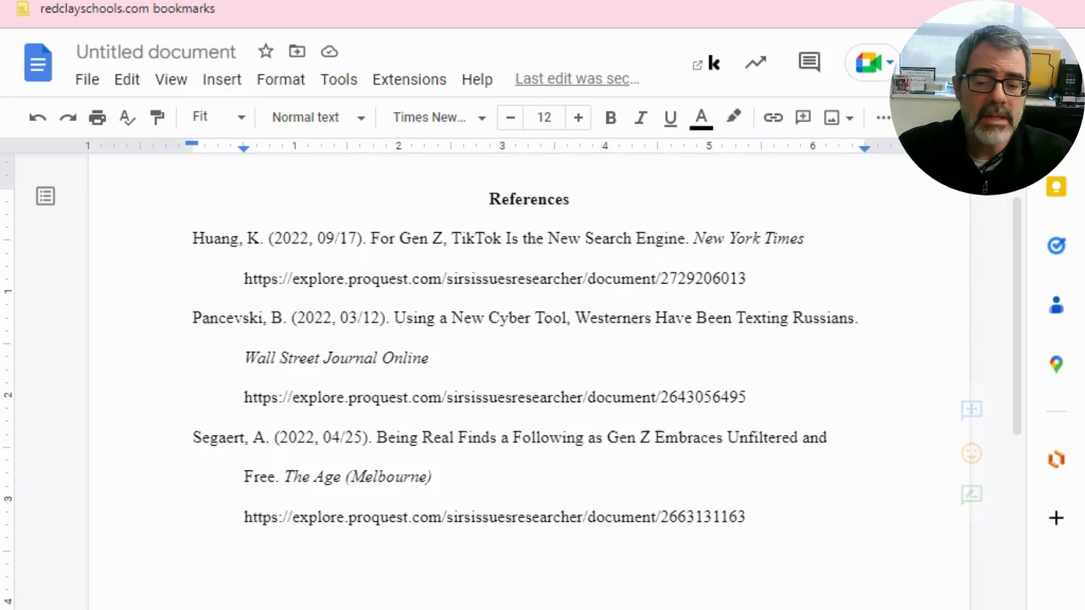